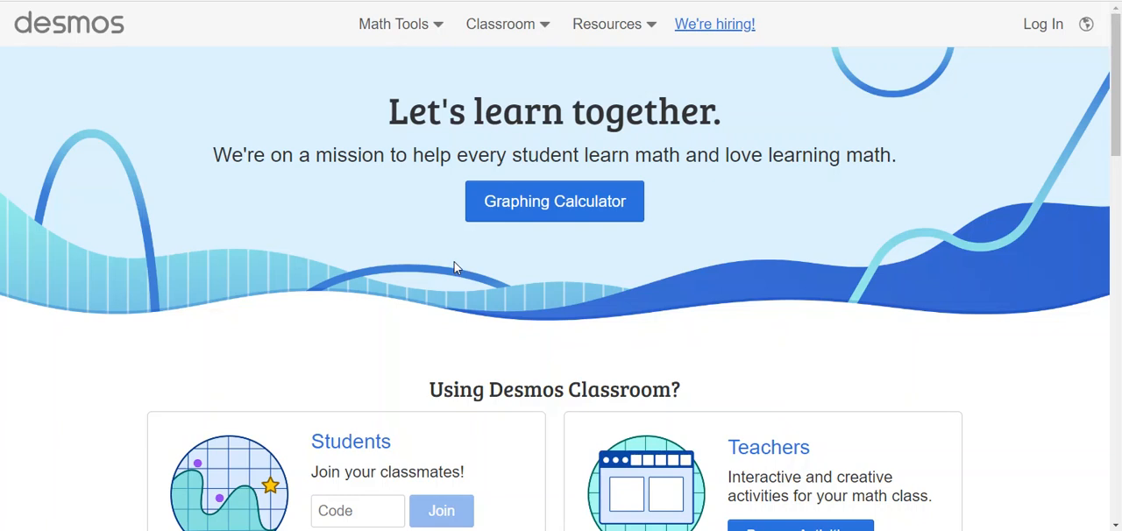
Step: Open the graphing calculator and graph the equation y = -3|x - 2| + 3 in the first expression
left_click(569, 217)
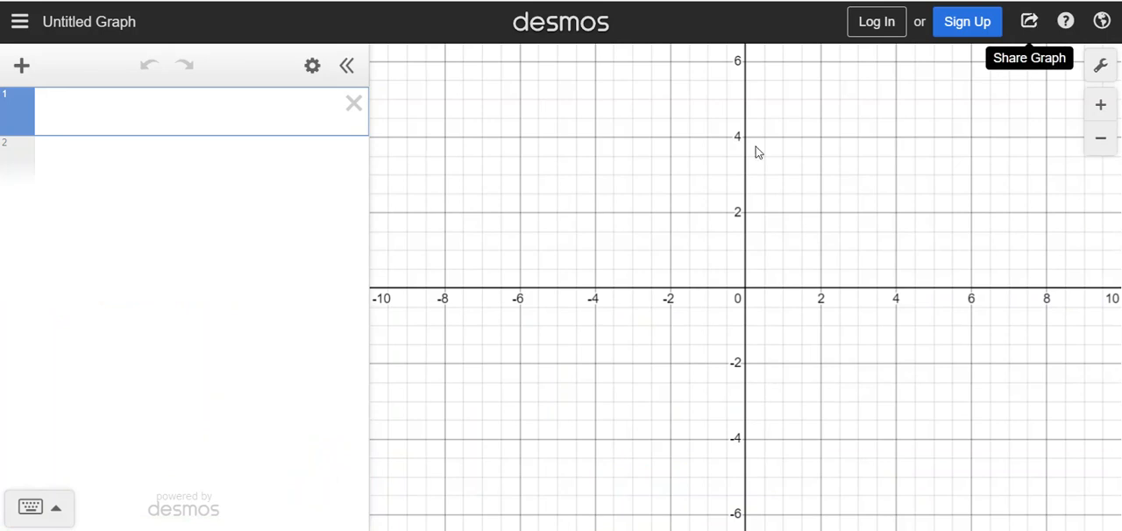
left_click(240, 131)
type("y=-3|x-2|+3")
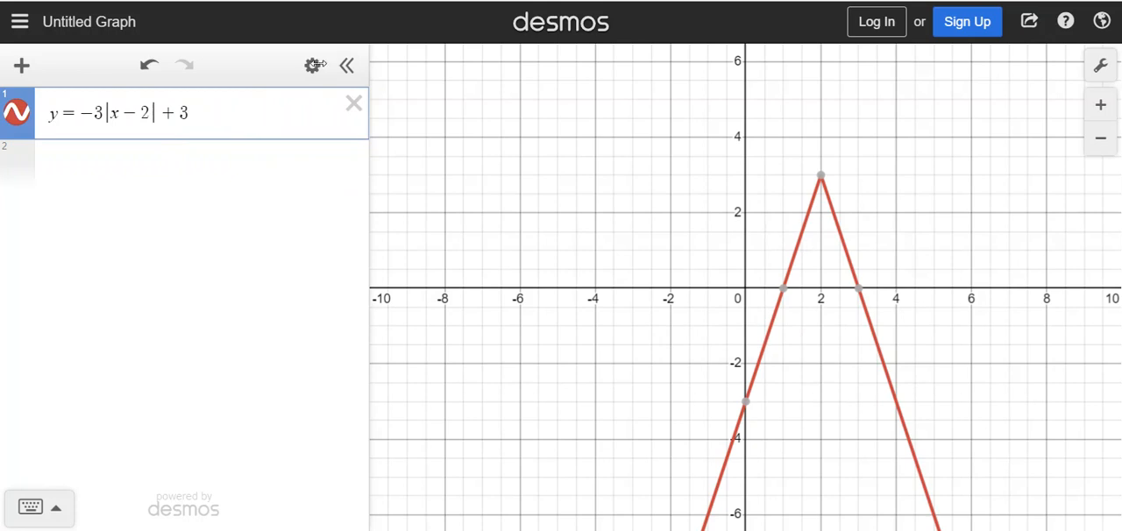
Step: Set the line thickness of the absolute value graph to 5
left_click(821, 176)
left_click(312, 66)
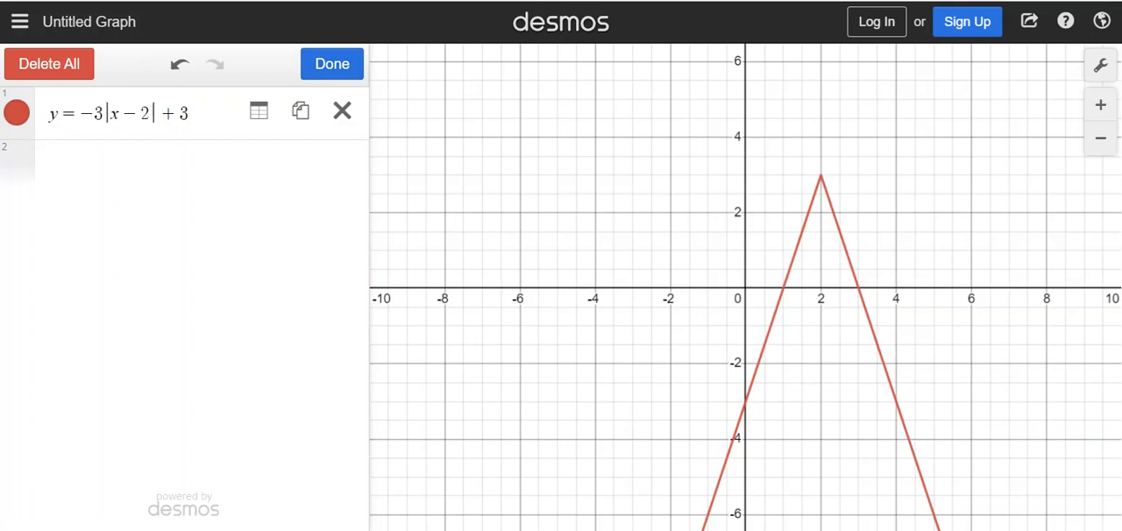
left_click(16, 116)
left_click(72, 166)
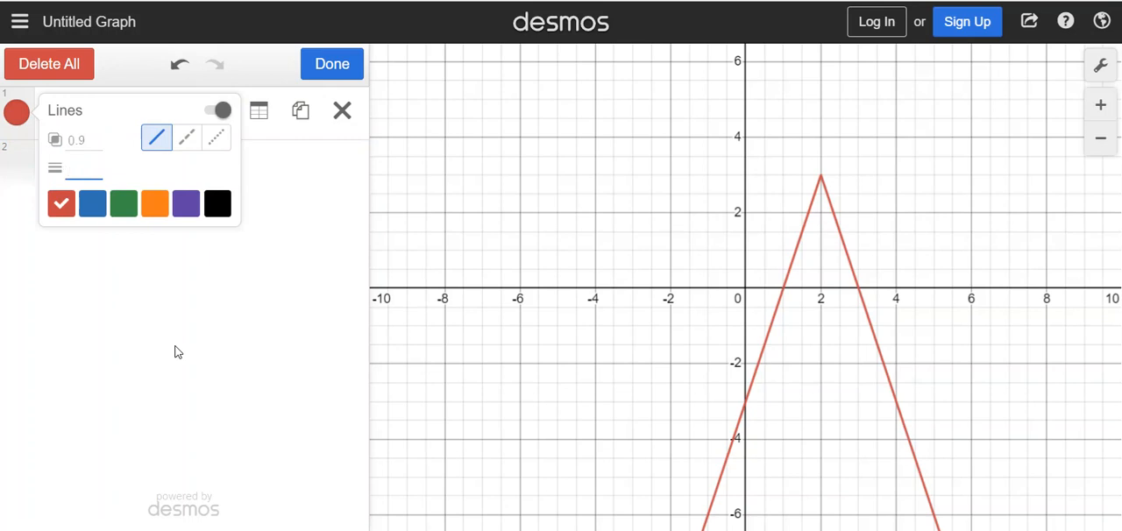
type("5")
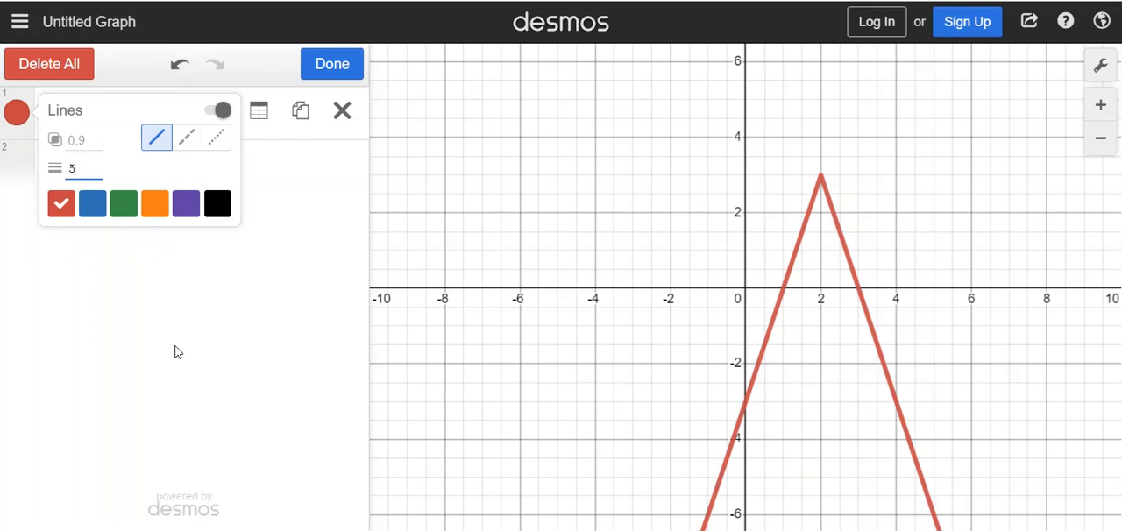
left_click(191, 363)
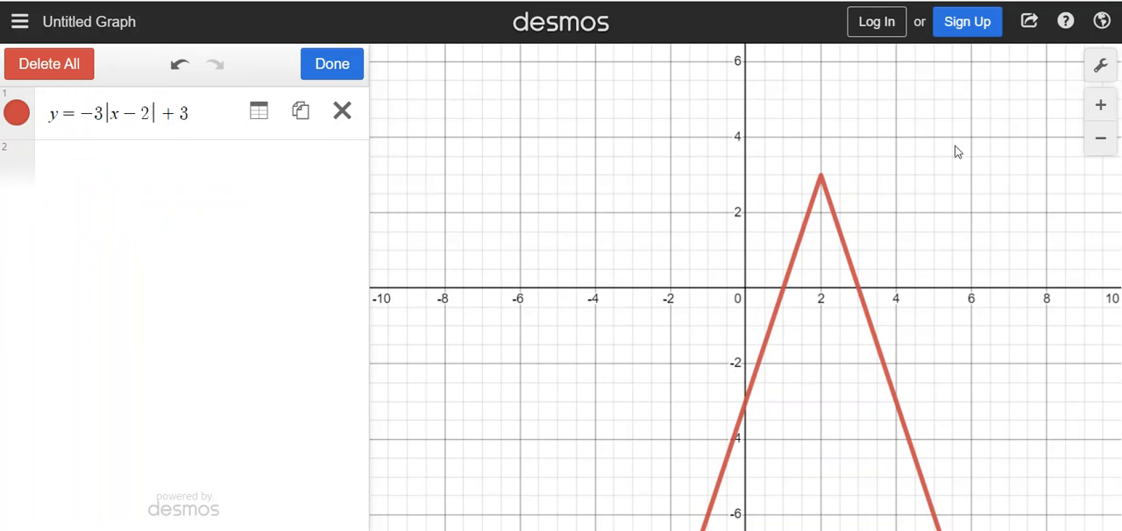
Step: Set the x-axis and y-axis steps to 1 and turn off minor gridlines in the graph settings
left_click(1103, 75)
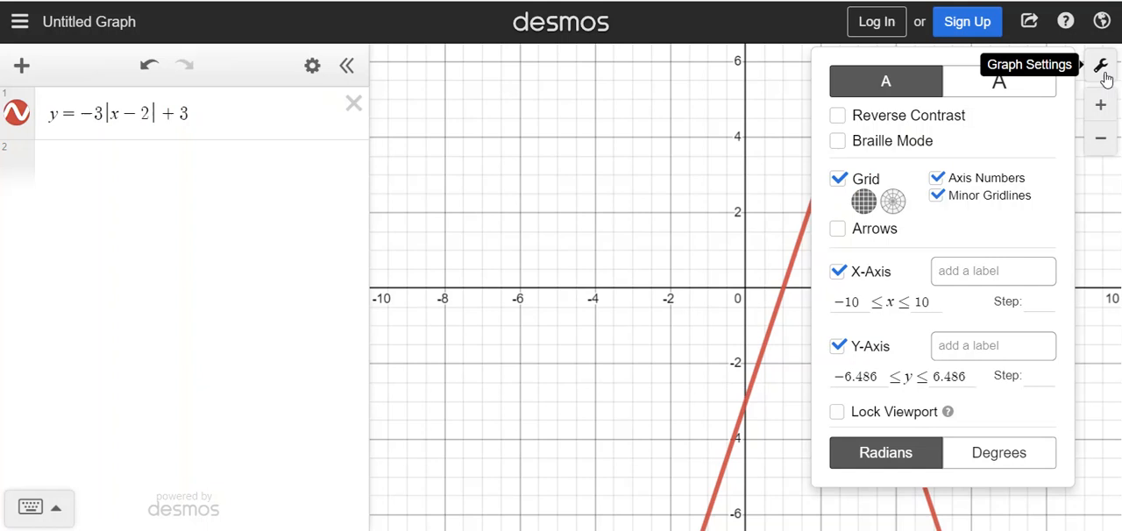
left_click(1039, 299)
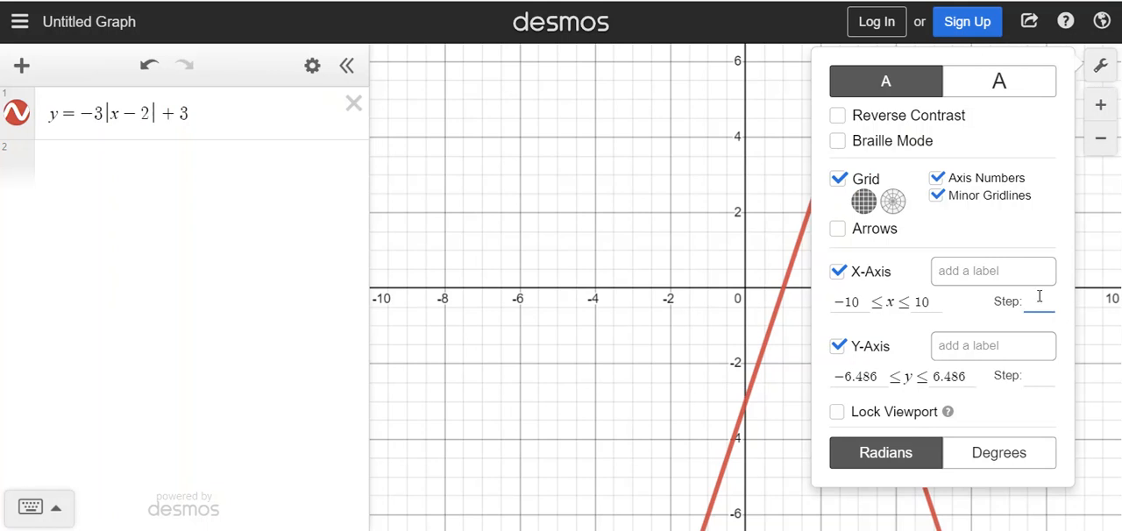
type("1")
left_click(1035, 377)
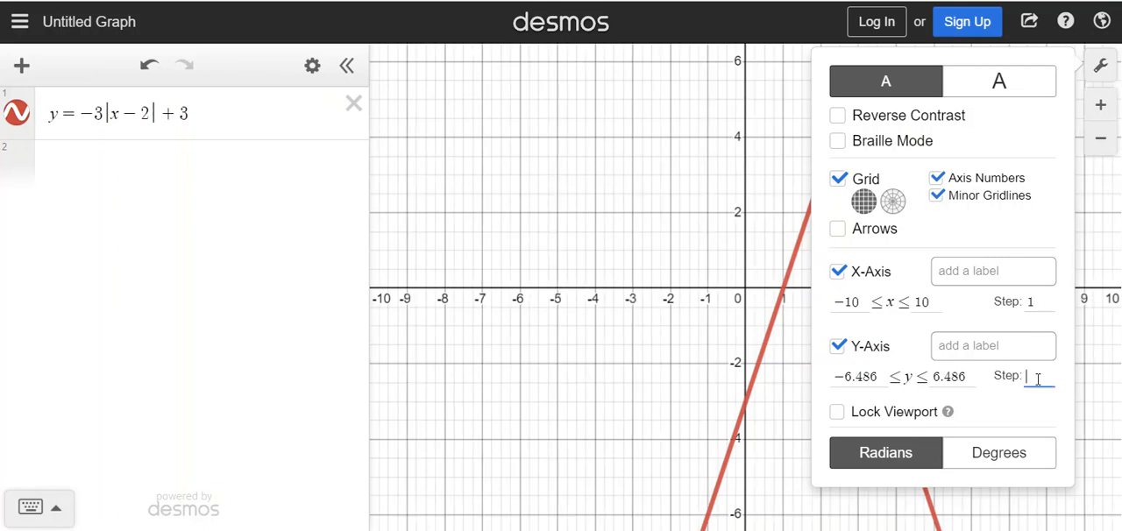
type("1")
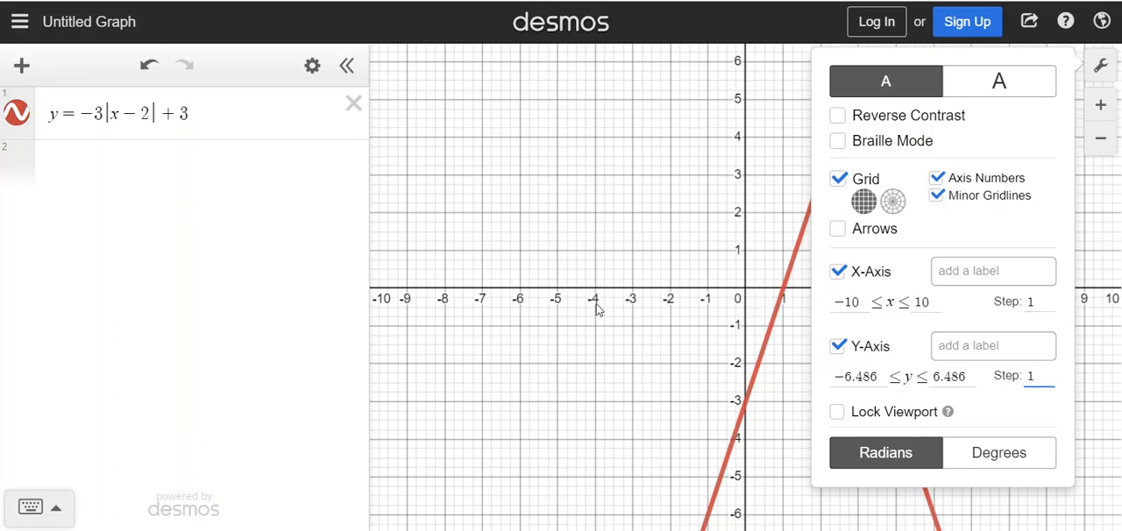
left_click(937, 197)
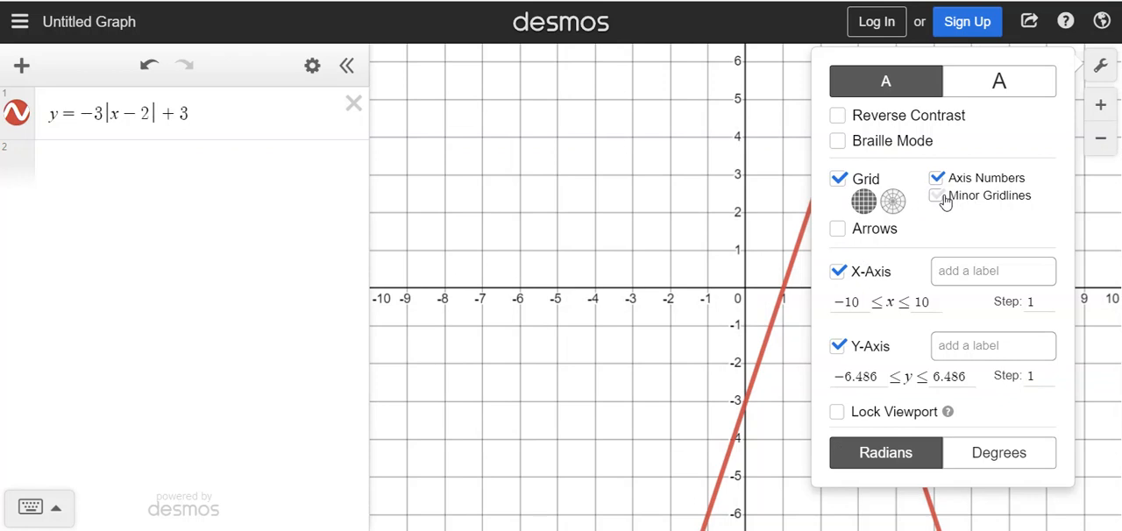
left_click(738, 399)
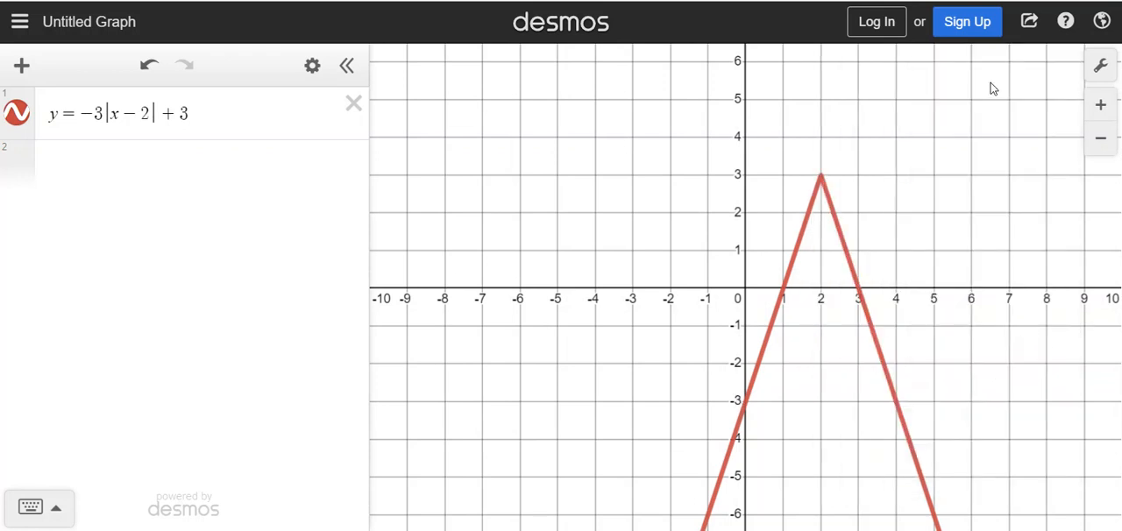
Step: Start exporting the graph as an image and set the export size to Large Square
left_click(1029, 25)
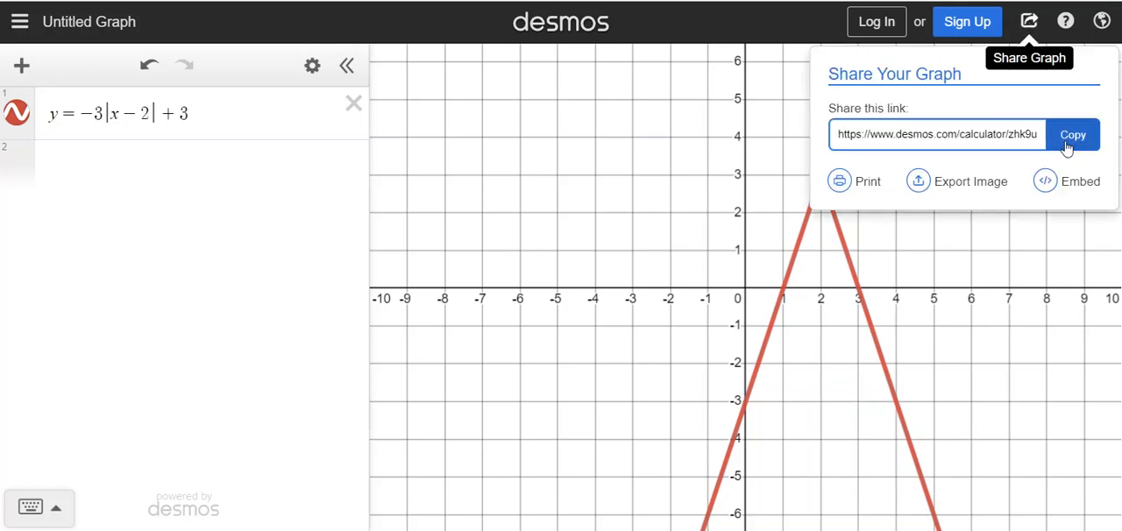
left_click(980, 187)
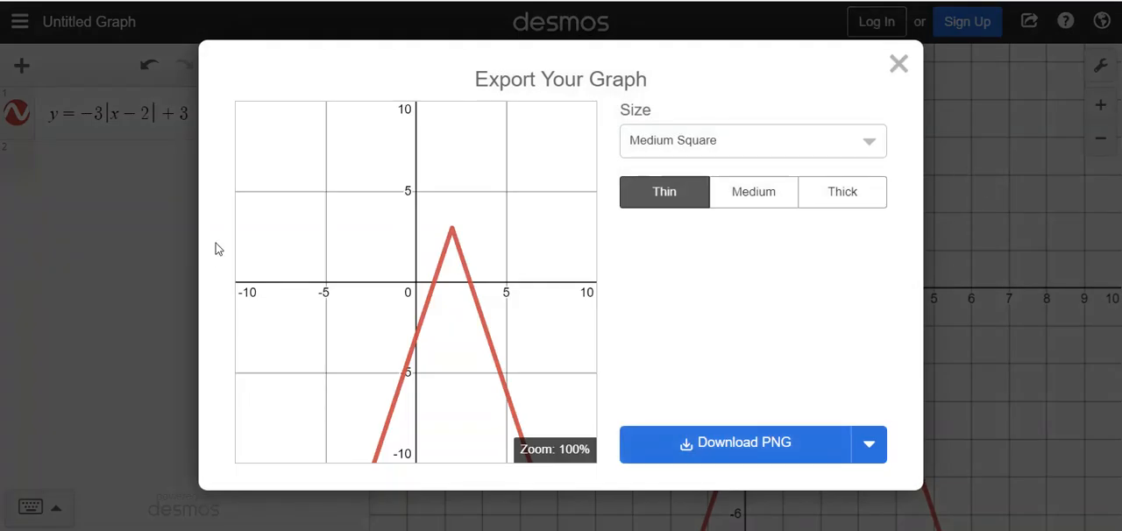
left_click(687, 145)
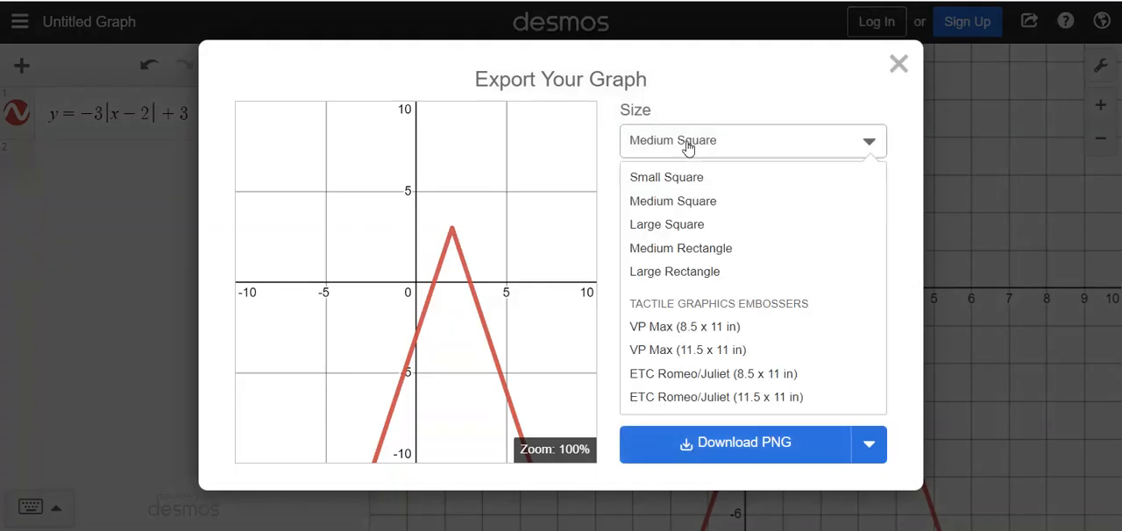
left_click(690, 225)
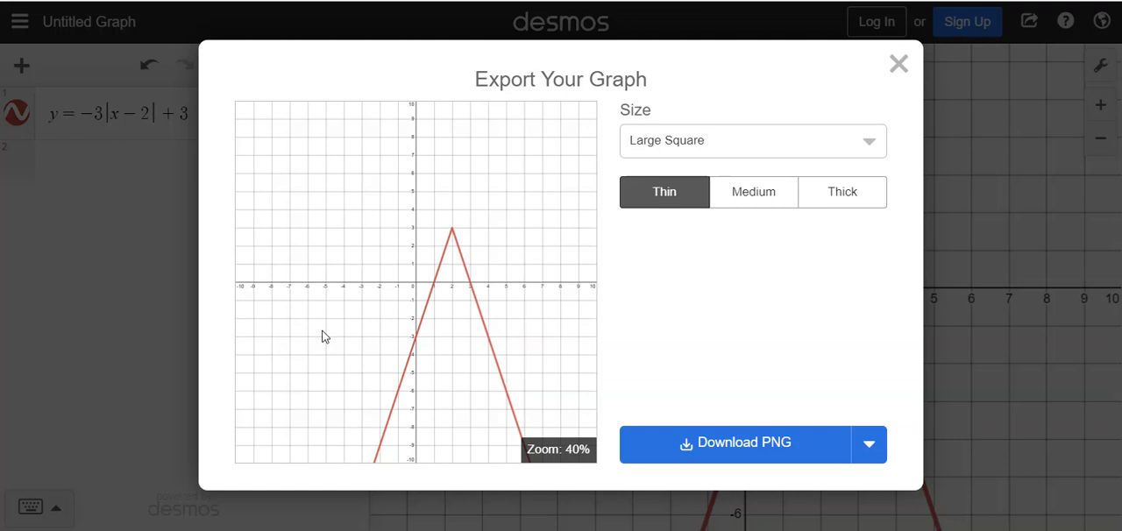
Step: Preview the export in the Medium and Thick weights and return to Thin, keeping the Large Square size
left_click(754, 206)
left_click(852, 204)
left_click(664, 195)
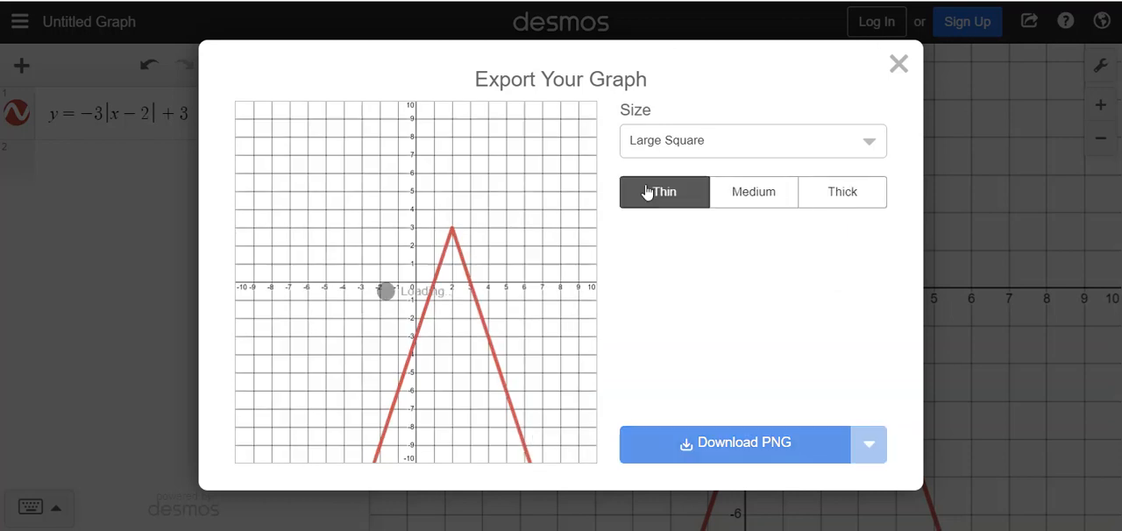
left_click(724, 204)
left_click(834, 206)
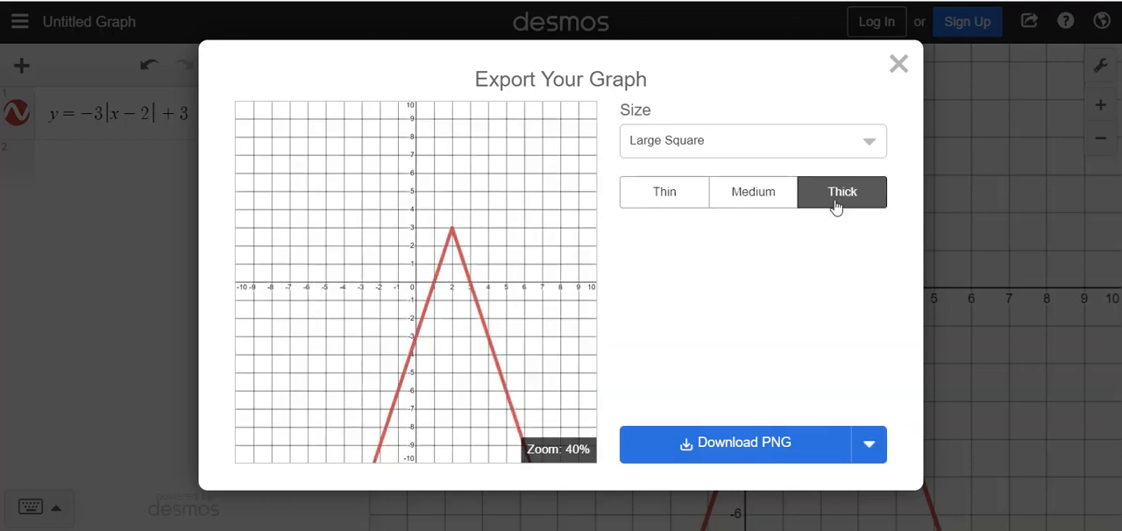
left_click(761, 207)
left_click(671, 205)
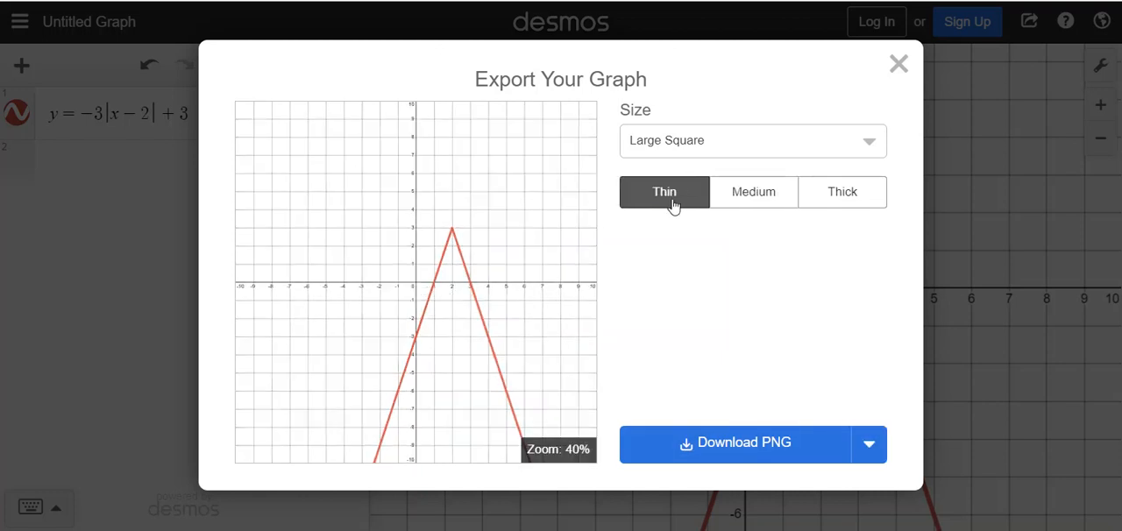
left_click(731, 202)
left_click(640, 203)
left_click(744, 155)
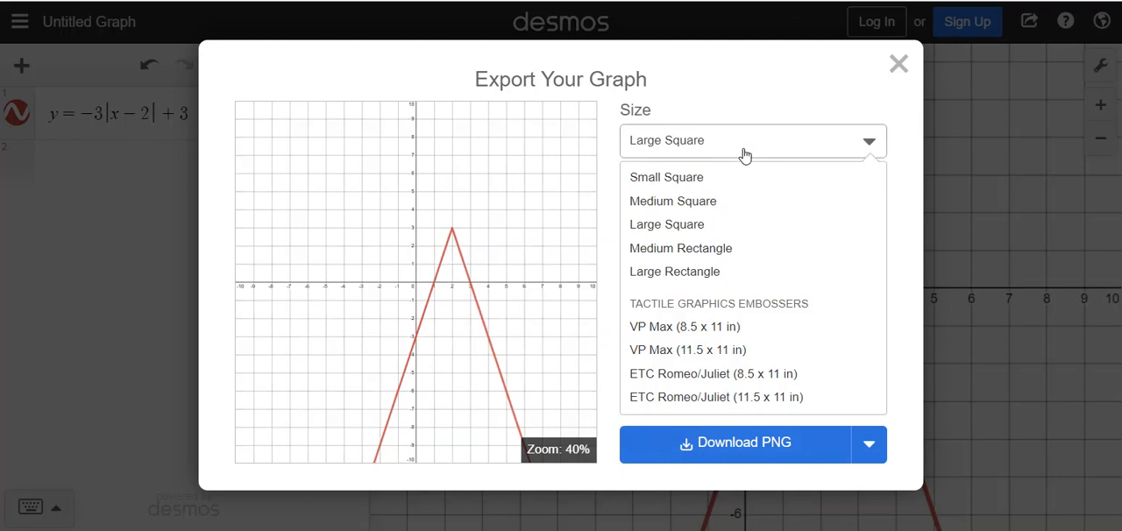
left_click(745, 156)
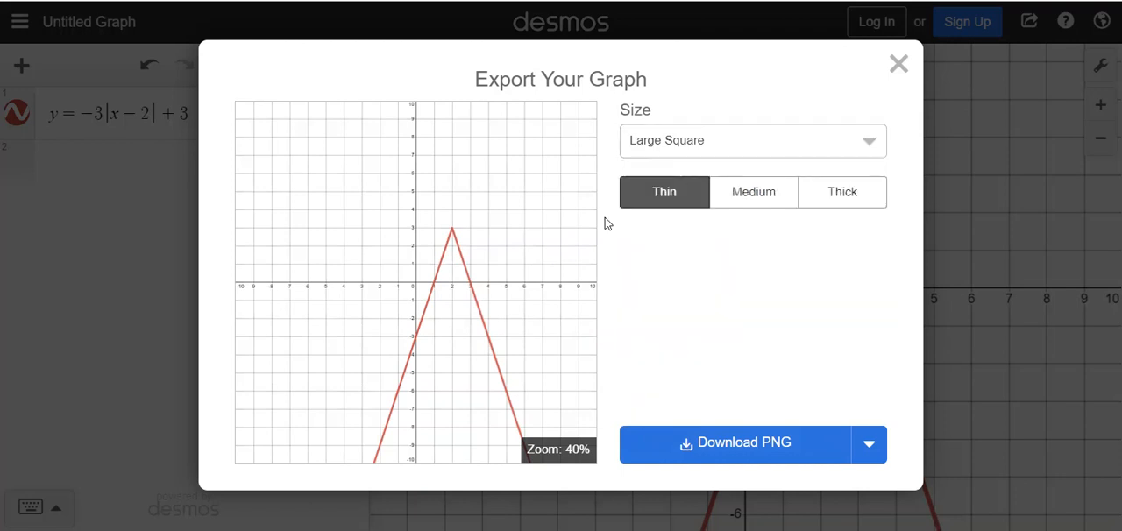
Step: Download the graph as a PNG, view the downloaded image, and close it
left_click(741, 445)
left_click(127, 511)
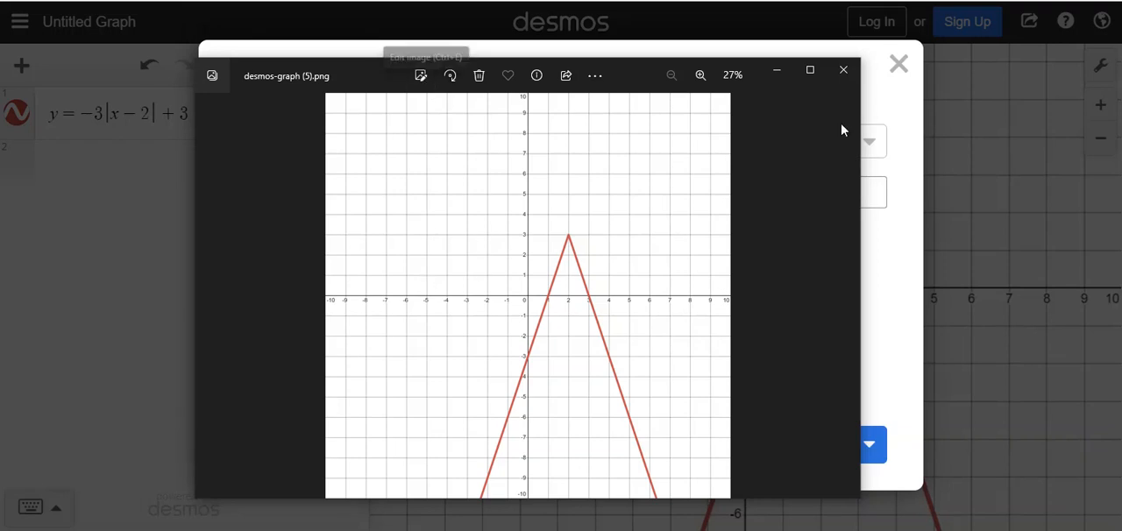
left_click(843, 69)
Step: Download the Large Square, Thin graph as a PNG again and open the new file
left_click(701, 147)
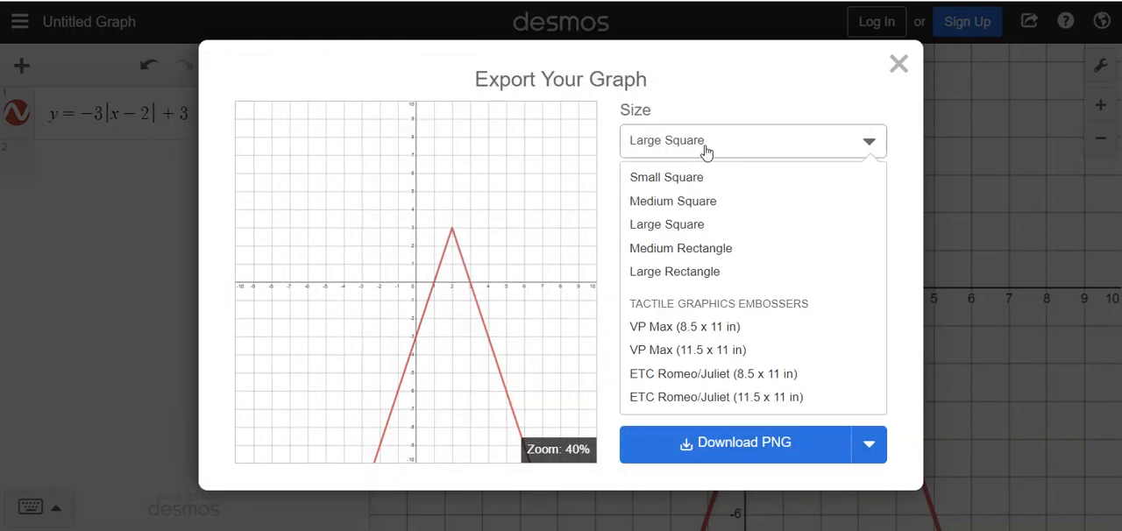
left_click(707, 151)
left_click(777, 438)
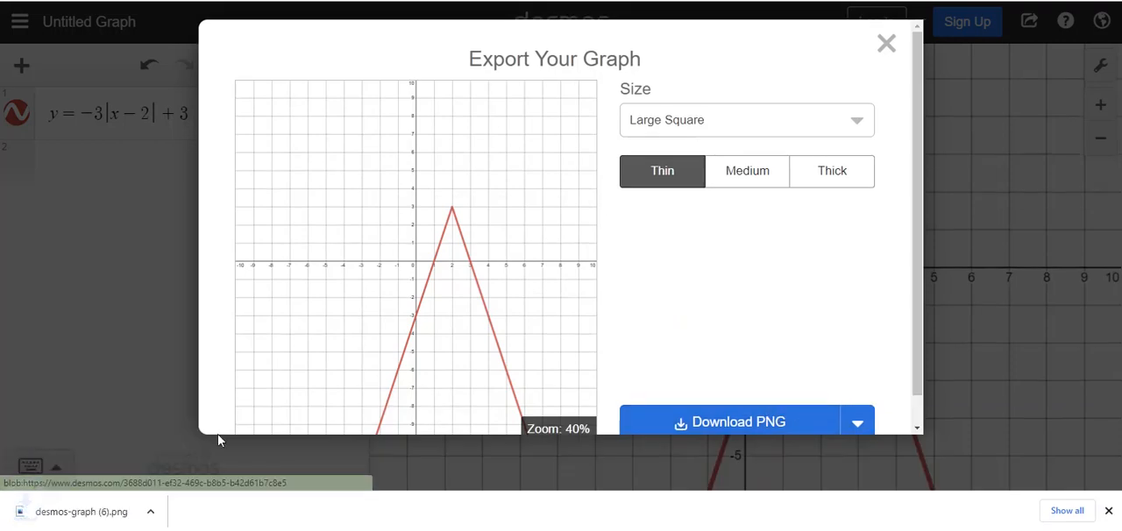
left_click(76, 515)
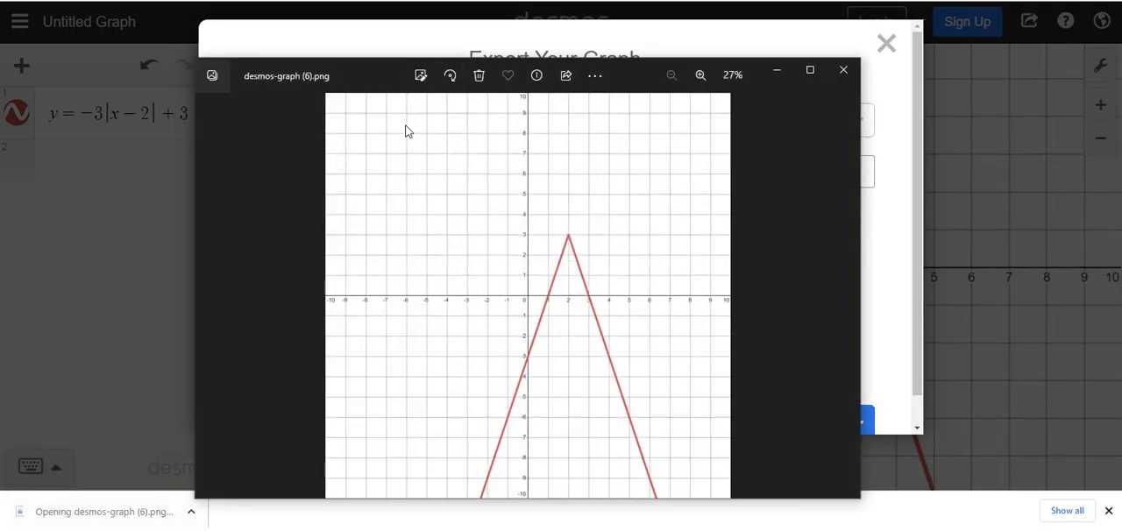
Step: Crop the downloaded image to about -5 to 5 on both axes and save it over the original file
left_click(423, 80)
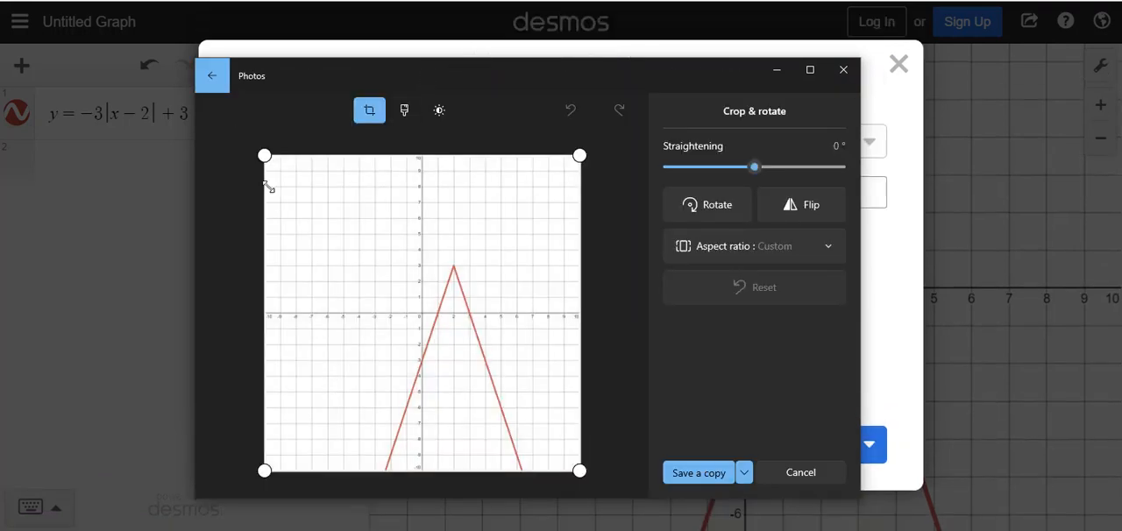
left_click_drag(266, 157, 337, 222)
left_click_drag(579, 468, 379, 409)
left_click_drag(348, 158, 305, 233)
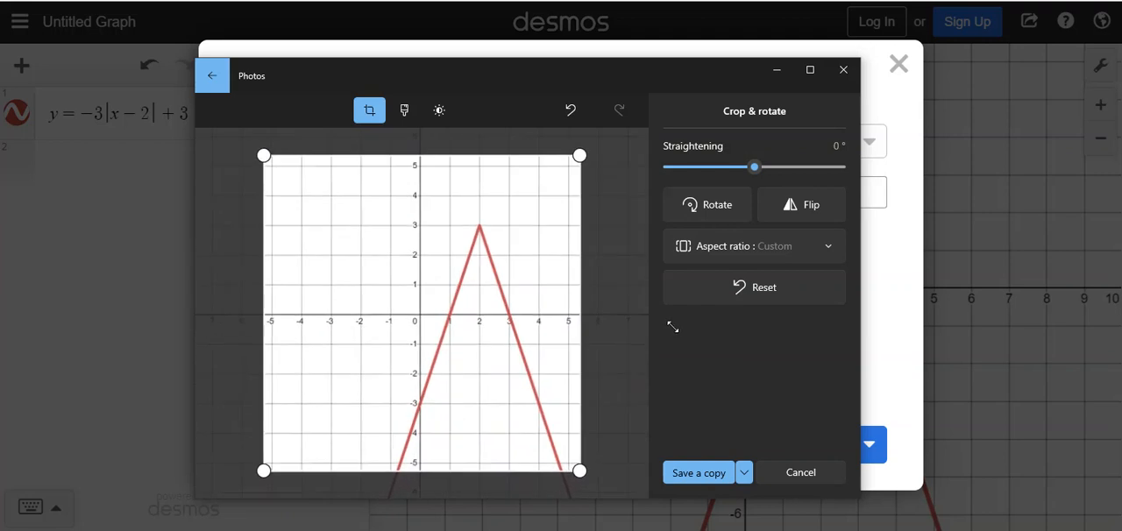
left_click_drag(578, 157, 664, 236)
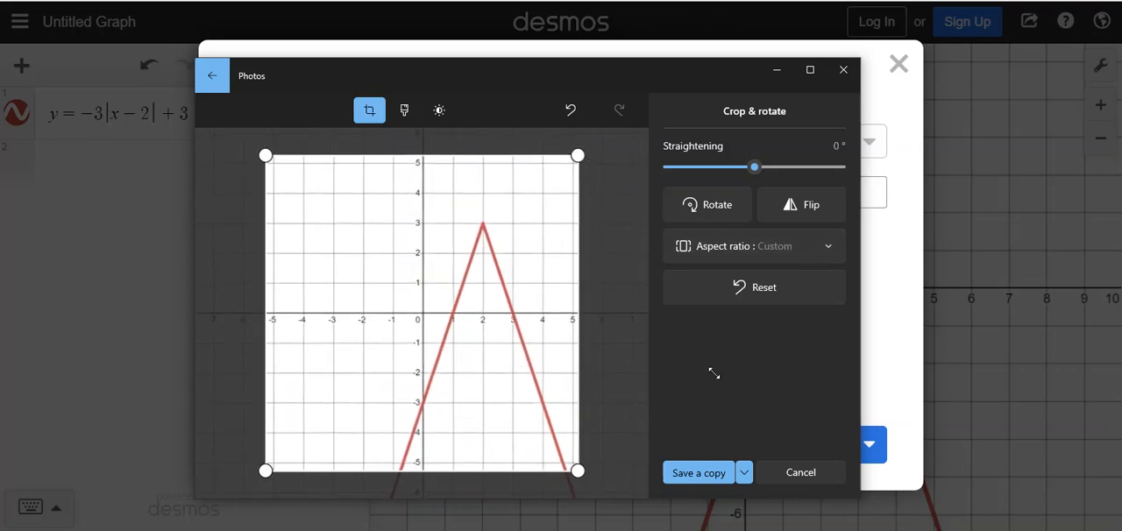
left_click(744, 472)
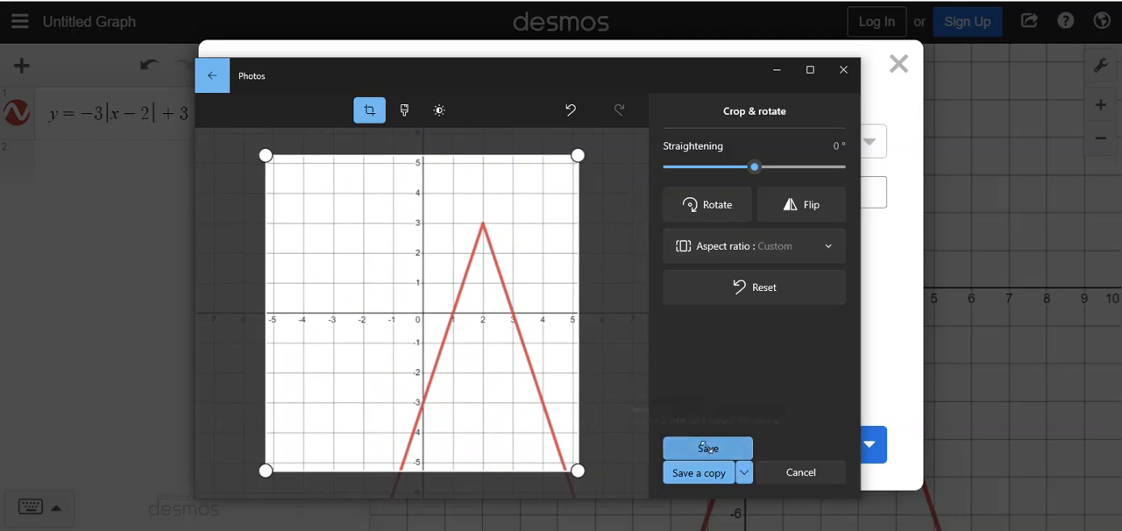
left_click(710, 447)
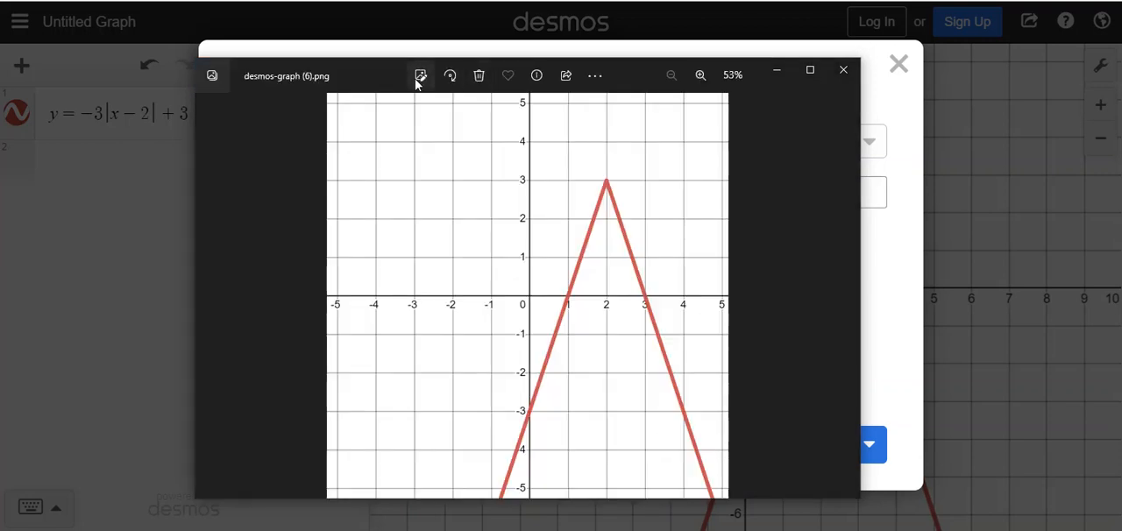
Step: Draw a red freehand squiggle across the middle of the graph image, erase all the ink, and leave drawing mode
left_click(604, 76)
left_click(419, 171)
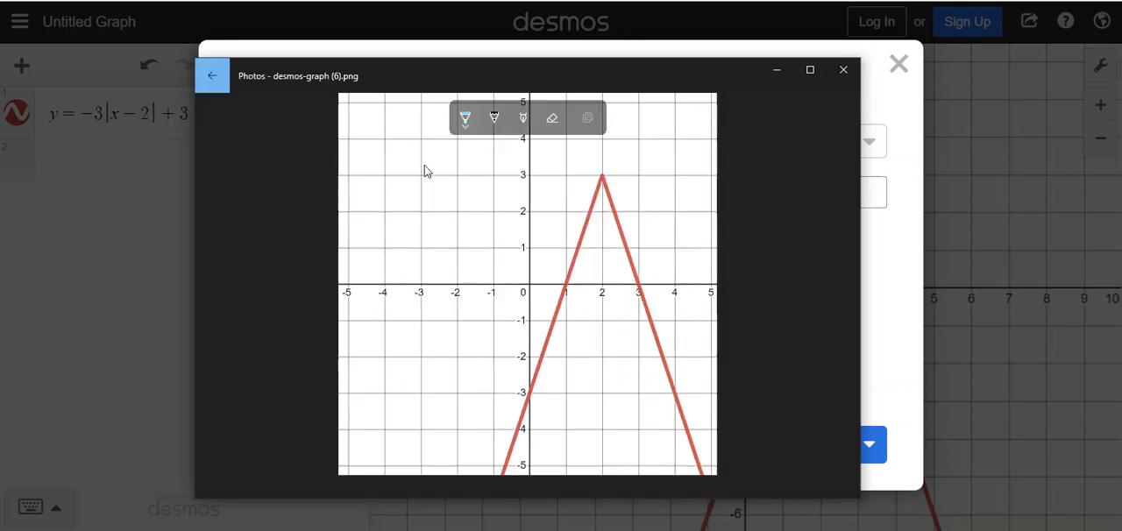
left_click(465, 120)
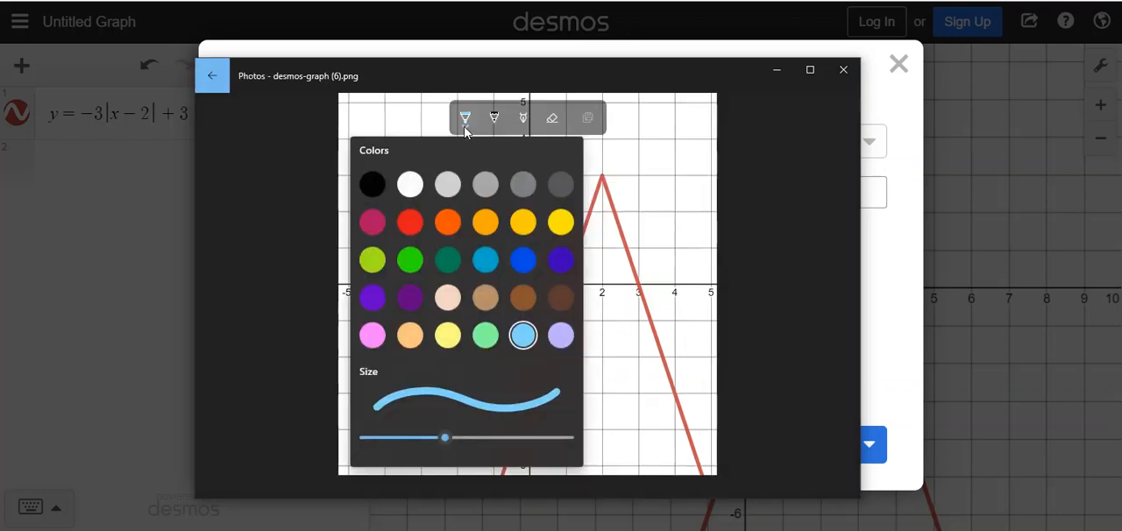
left_click(409, 223)
mouse_move(495, 250)
left_mouse_down()
mouse_move(504, 294)
mouse_move(634, 292)
left_mouse_up()
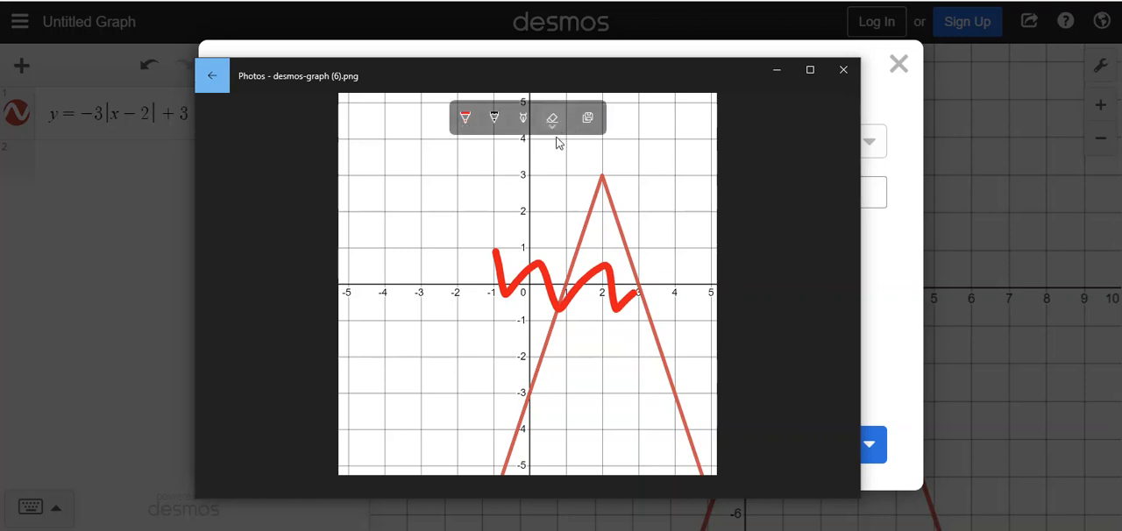
left_click(552, 120)
left_click(546, 154)
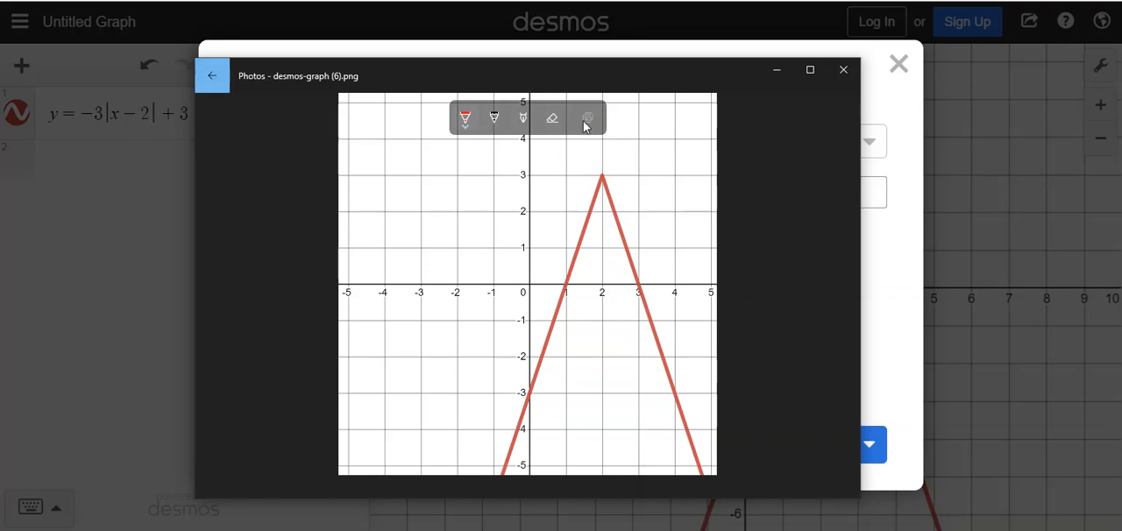
left_click(204, 79)
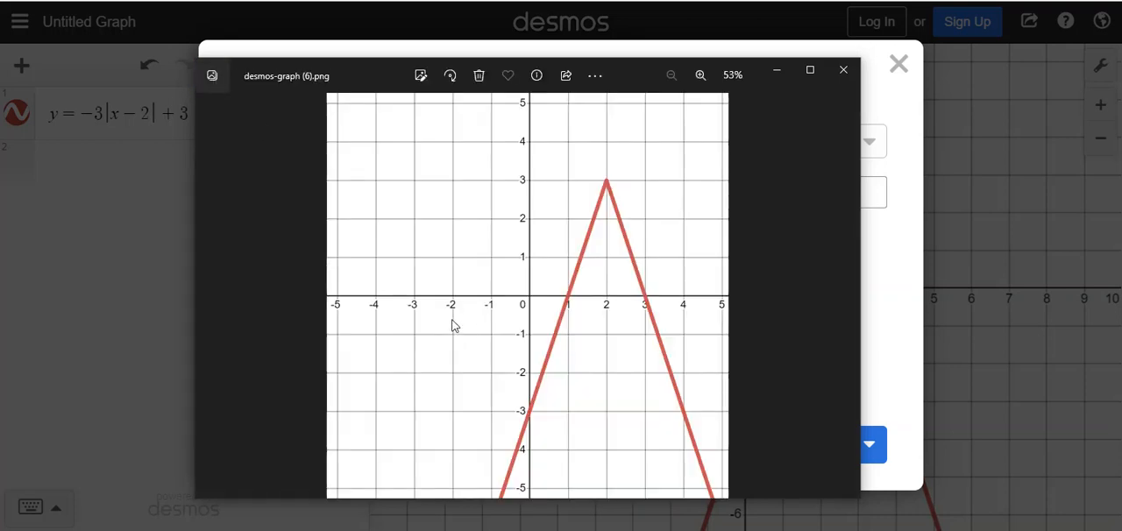
Step: Copy the cropped graph image file through the photo's sharing options
left_click(575, 78)
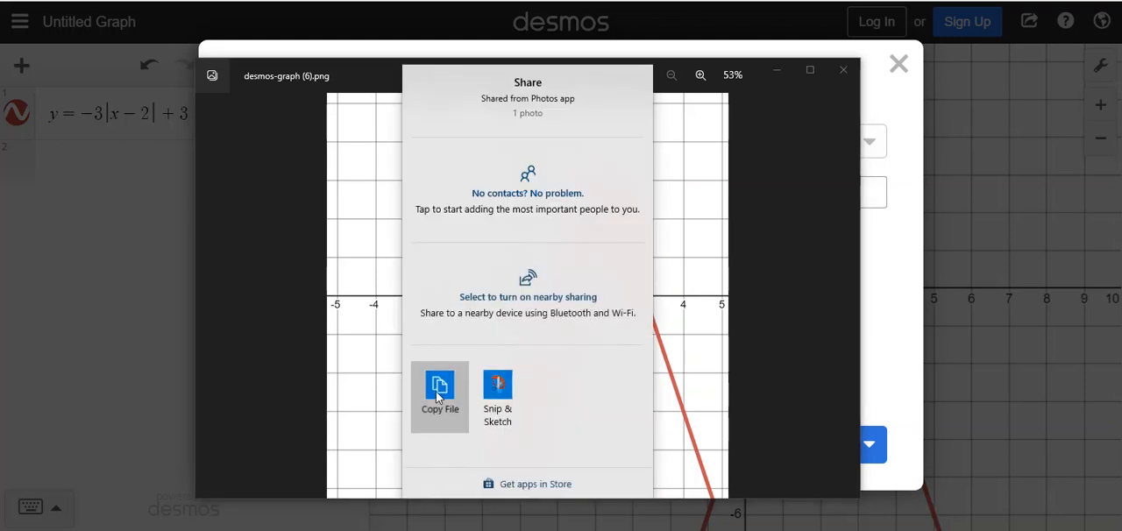
left_click(437, 395)
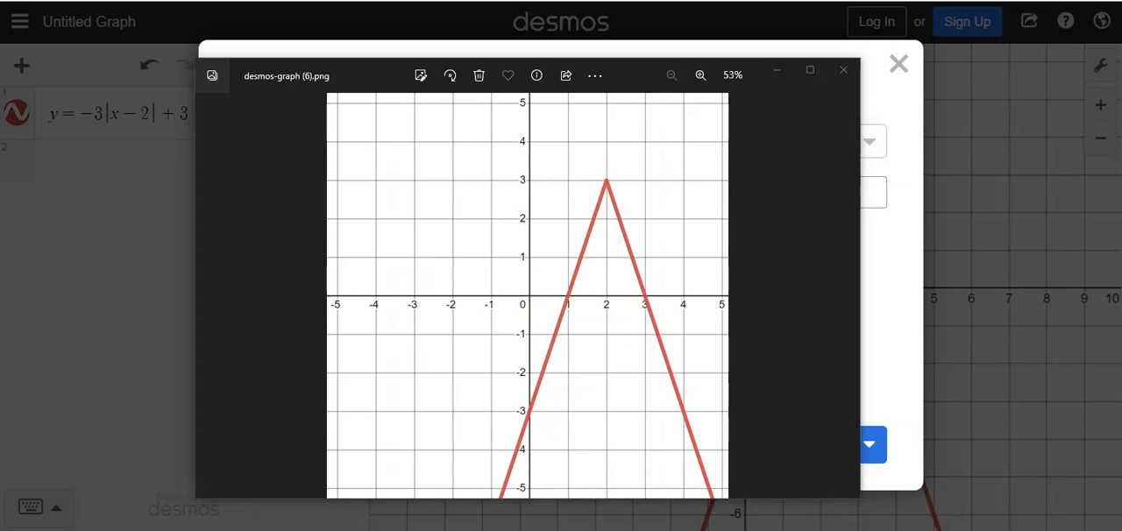
Step: Switch to the Word test document and place the insertion point on the blank line above question 12
left_click_drag(0, 48, 549, 48)
scroll(446, 278, "down", 3)
scroll(449, 277, "down", 3)
scroll(449, 278, "up", 3)
scroll(447, 279, "down", 3)
scroll(422, 274, "up", 1)
left_click(421, 274)
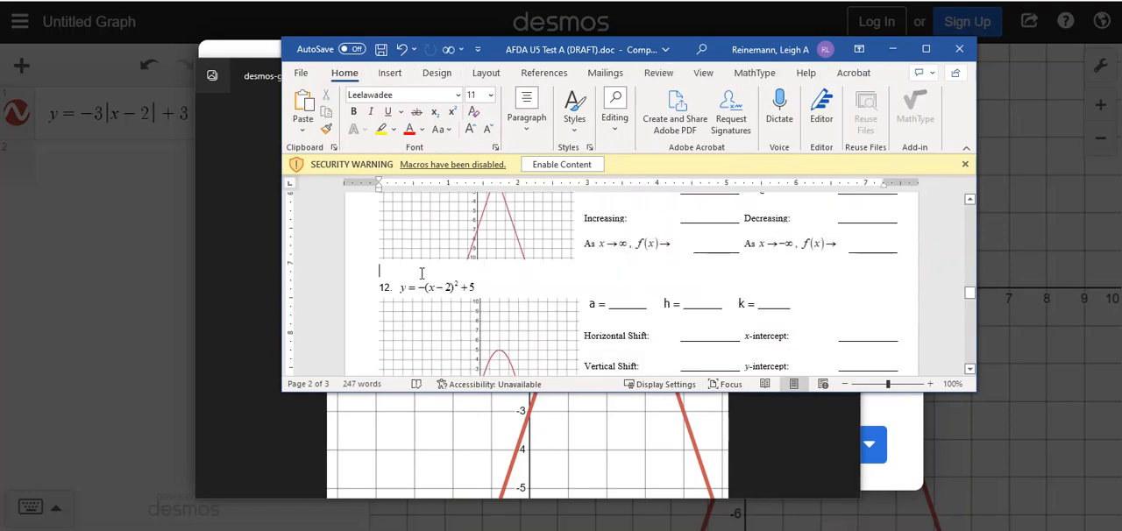